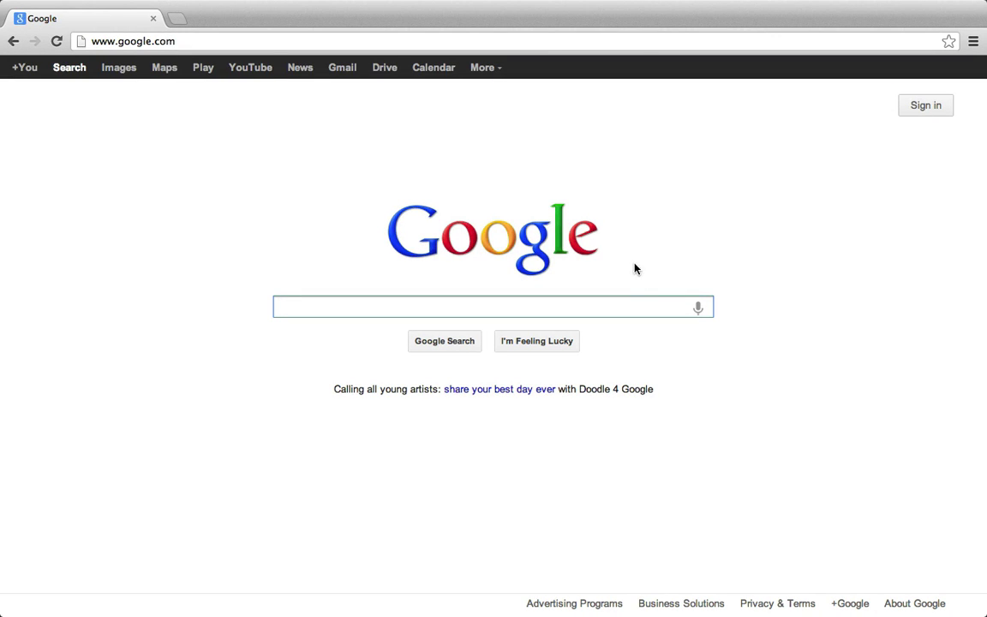
- Go to freedns.afraid.org and scroll down to the Sign Up! link
click(243, 35)
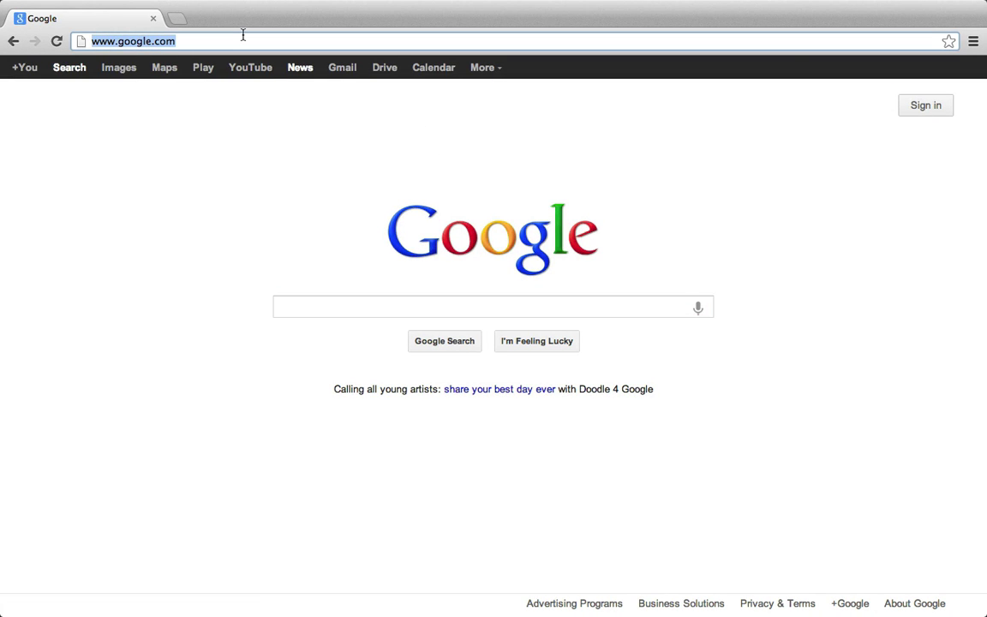
text(freedns.)
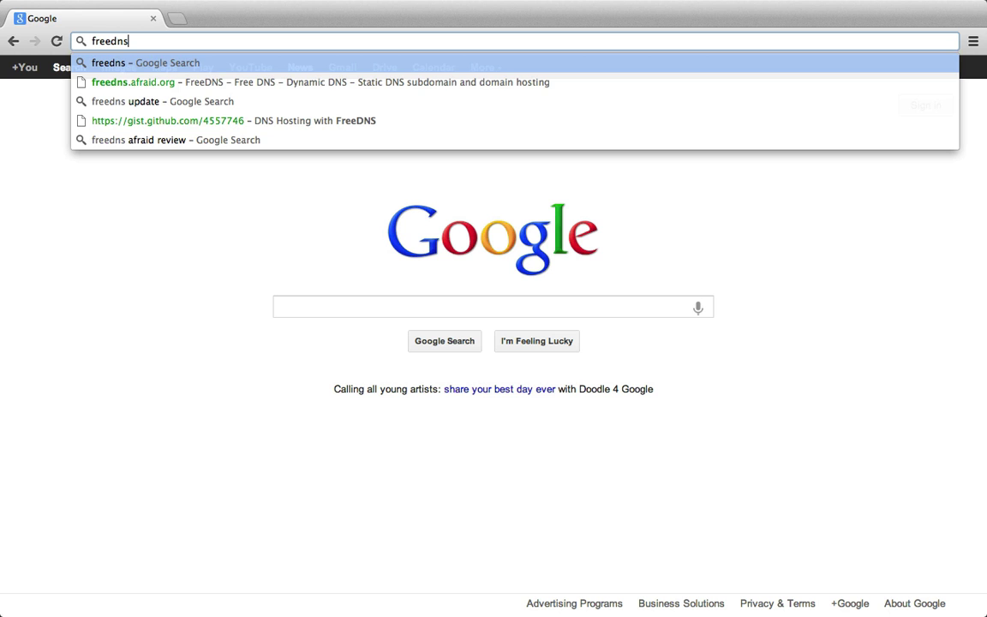
text(afraid.org)
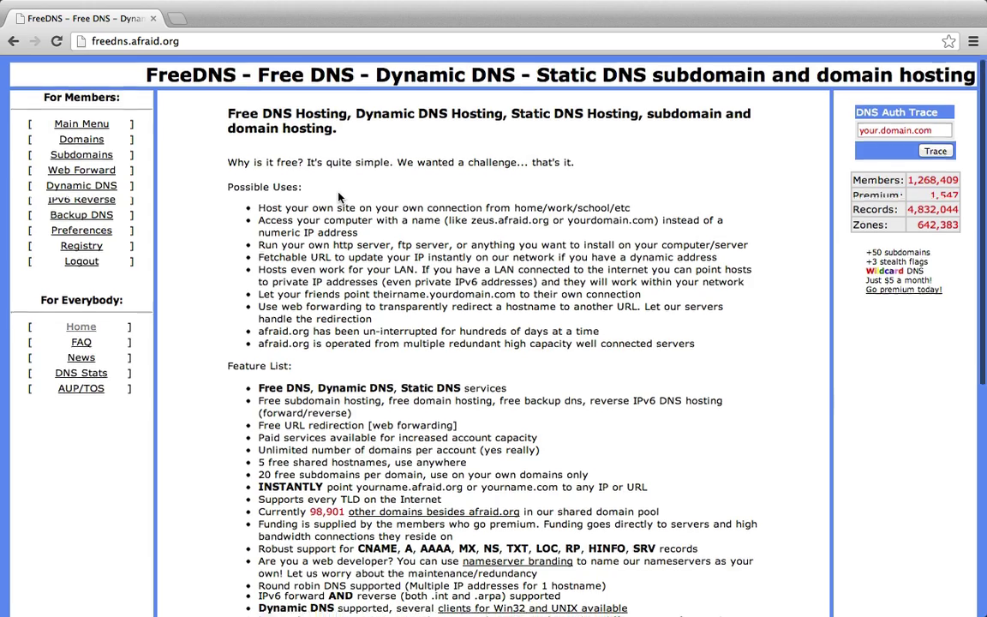
scroll(336, 192, down, 5)
scroll(336, 192, down, 3)
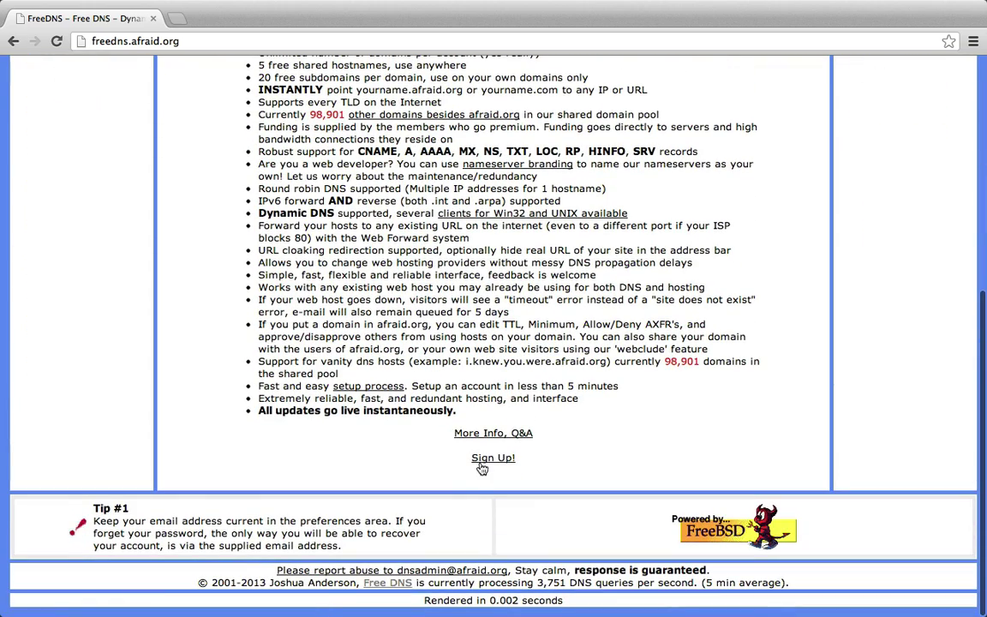
- On the Sign Up! page, enter the first name, last name and a user ID
click(491, 459)
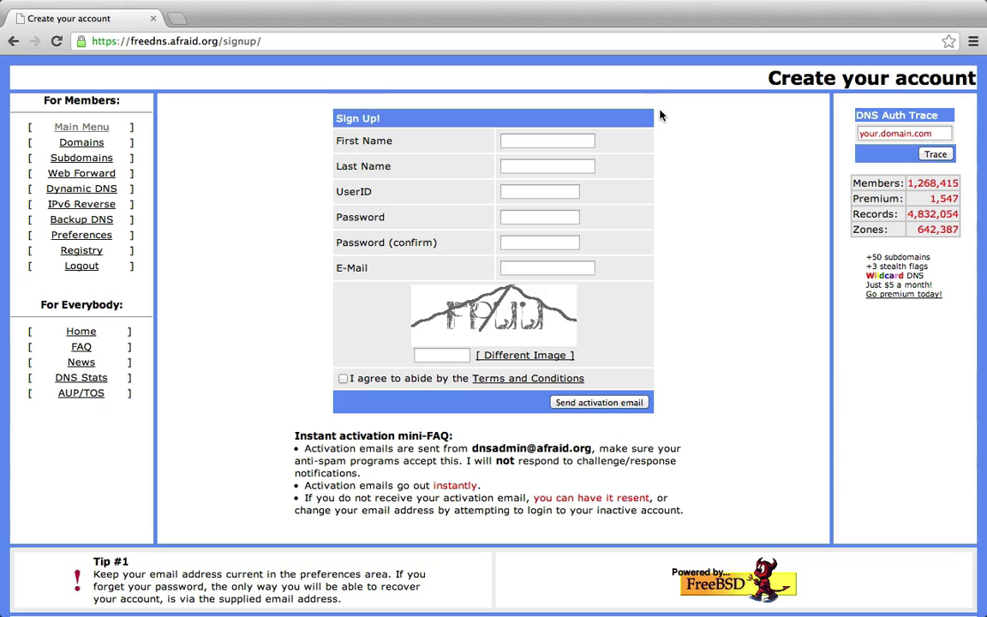
click(533, 142)
text(AJ)
key(Tab)
text(the Dummy)
key(Tab)
text(aj)
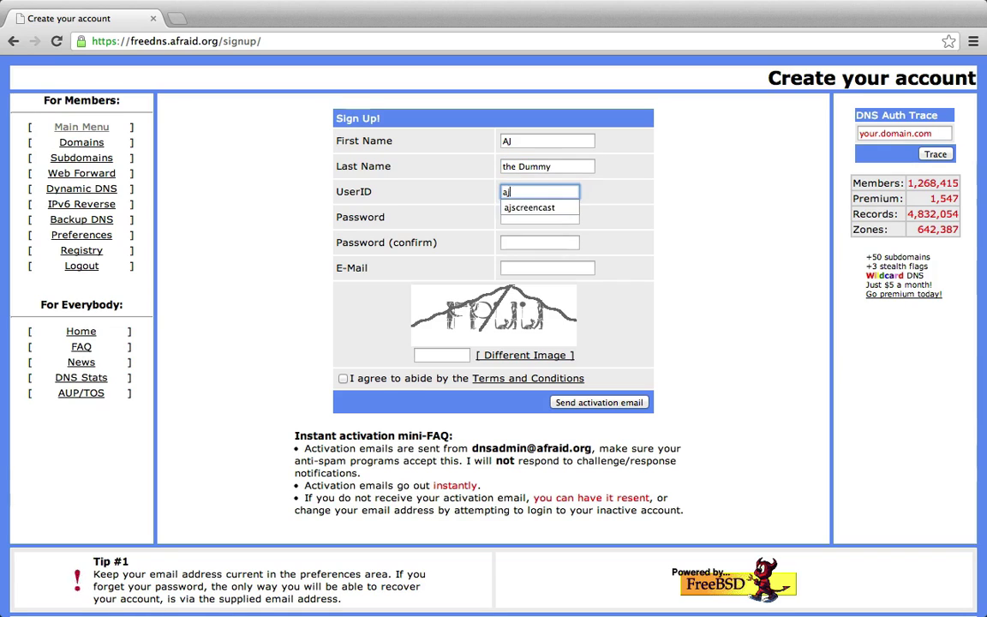
text(thedummy)
- Enter and confirm the password, add the e-mail and captcha answer, accept the terms, and send the activation email
key(Tab)
text(••••••••••••)
key(Tab)
text(•)
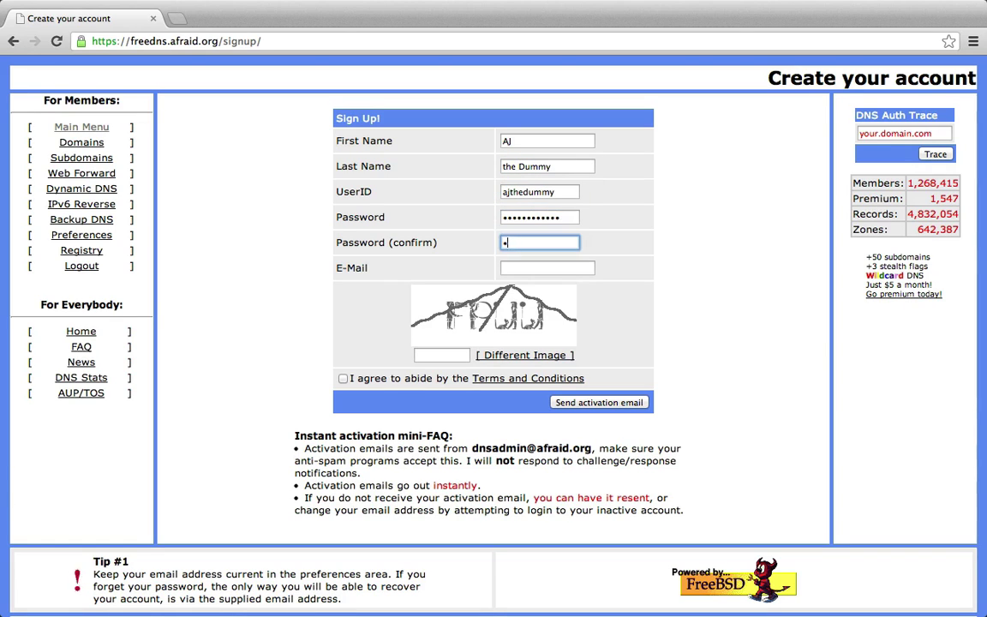
text(•••••••••••)
key(Tab)
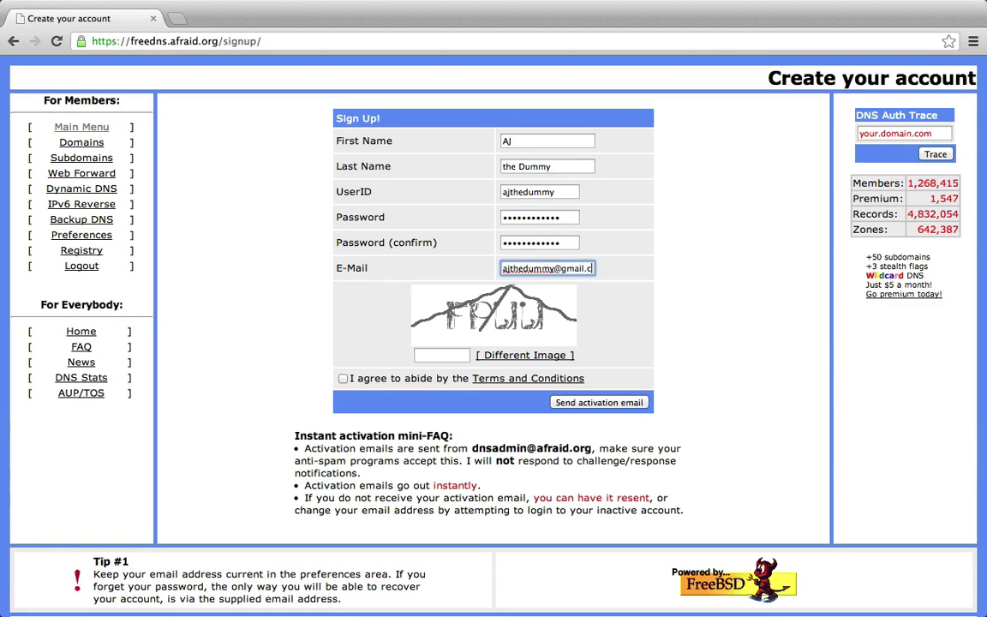
key(Tab)
text(FPUU)
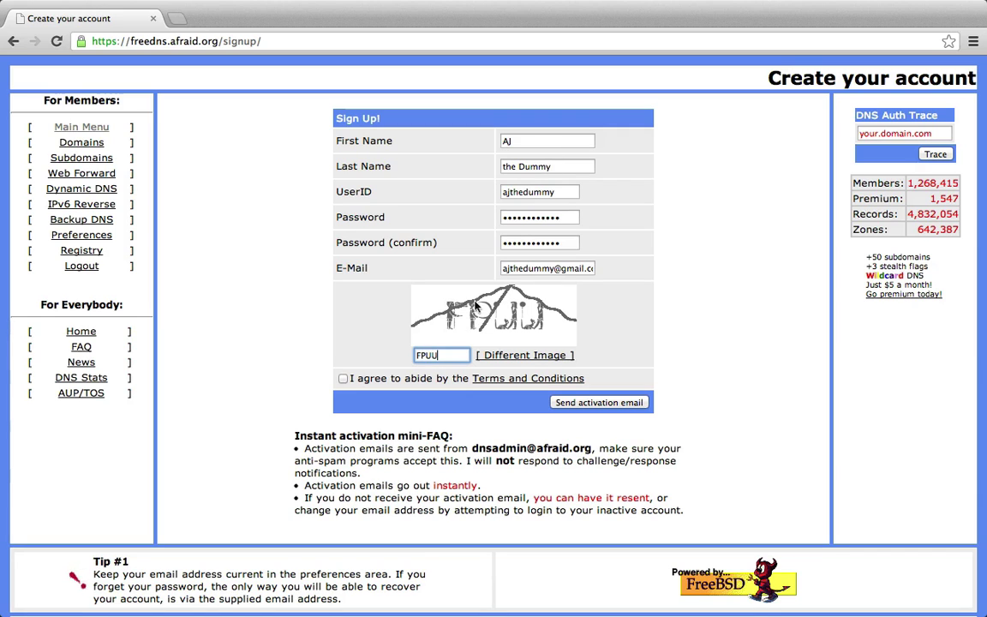
click(342, 378)
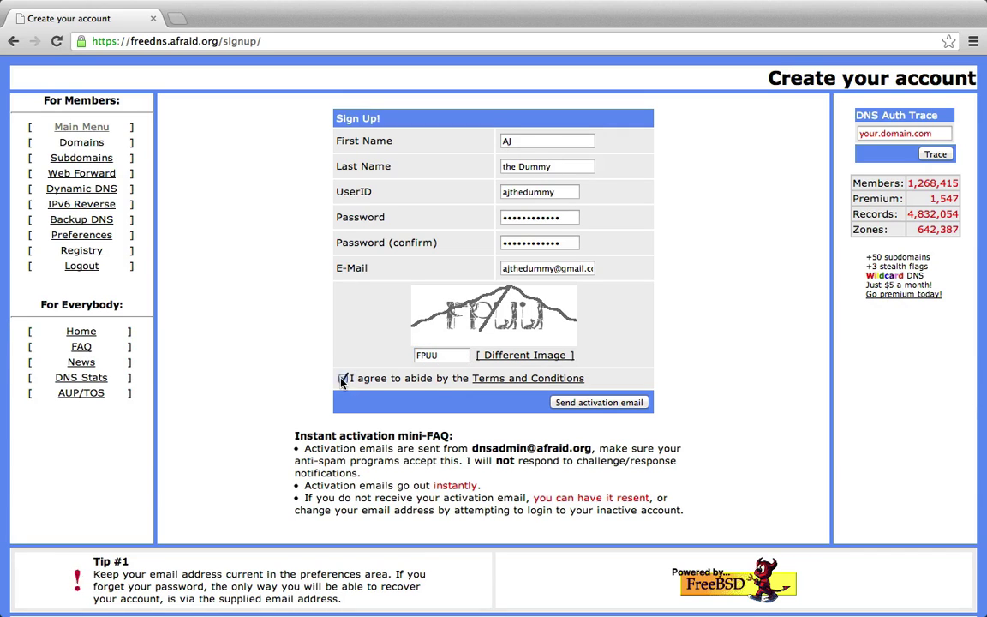
click(599, 405)
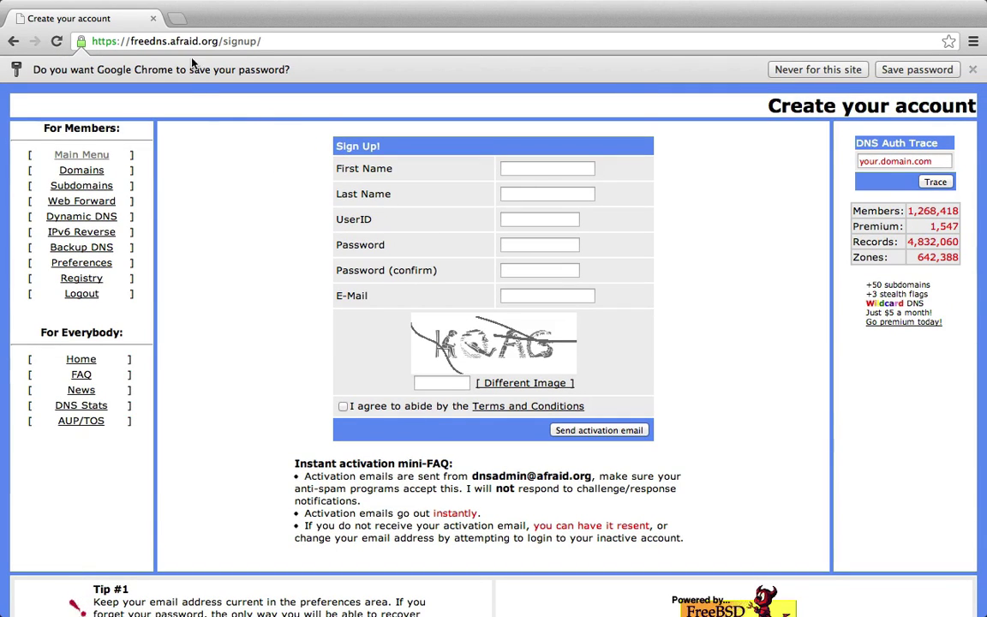
- Load Gmail in a new tab and refresh the inbox for the FreeDNS welcome mail
click(177, 18)
text(g)
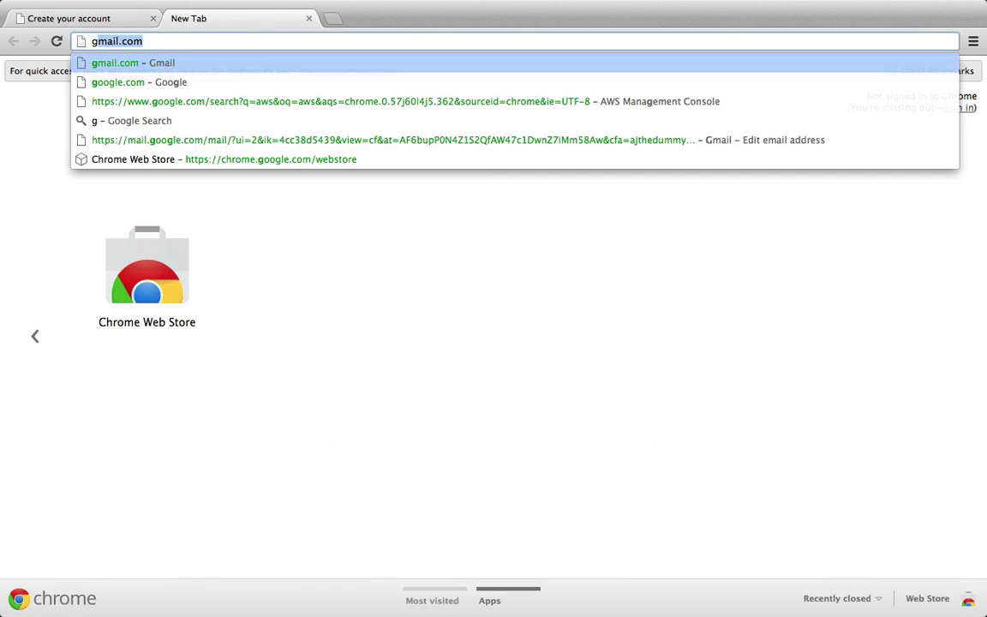
text(mail.)
key(Return)
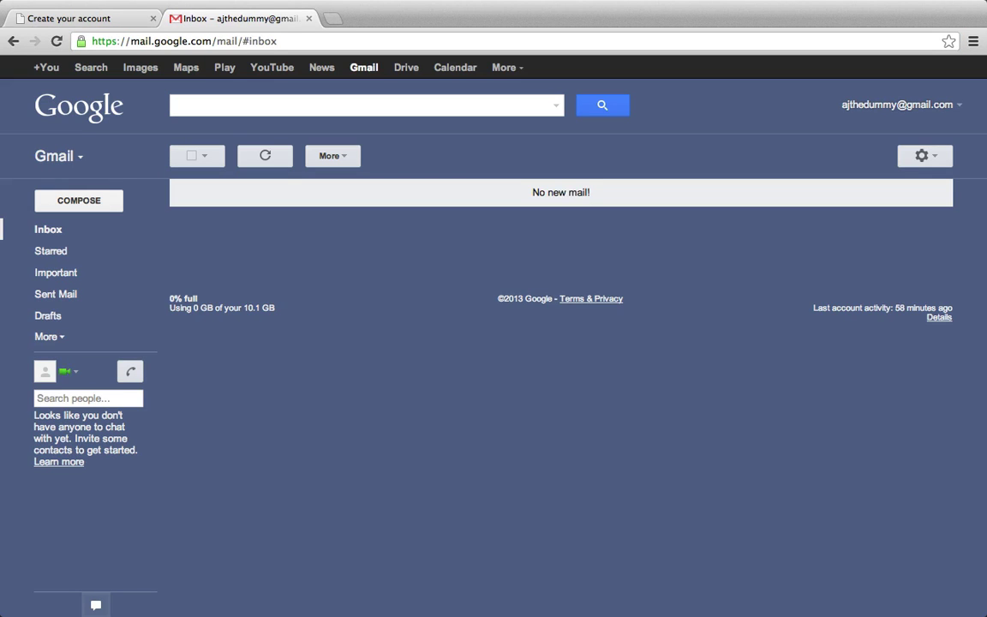
click(250, 160)
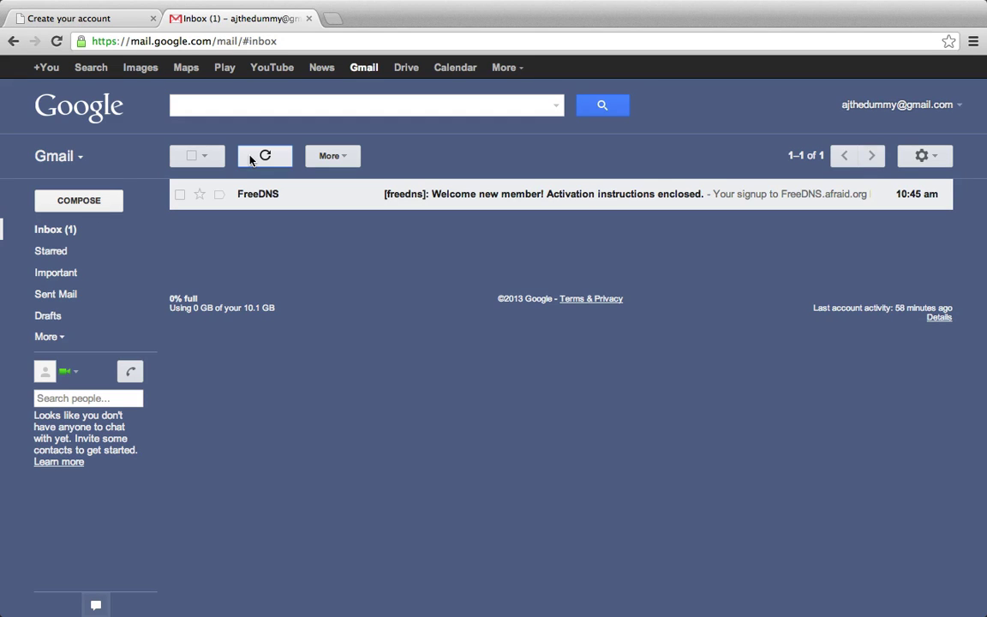
- Open the FreeDNS welcome email, then start adding a subdomain from the Subdomains section
click(260, 193)
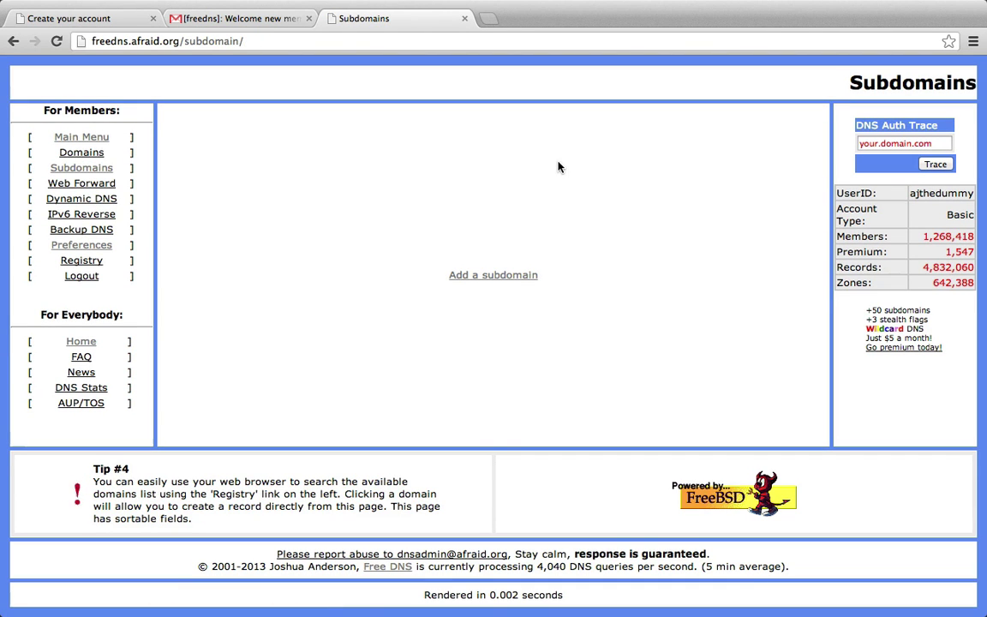
click(100, 169)
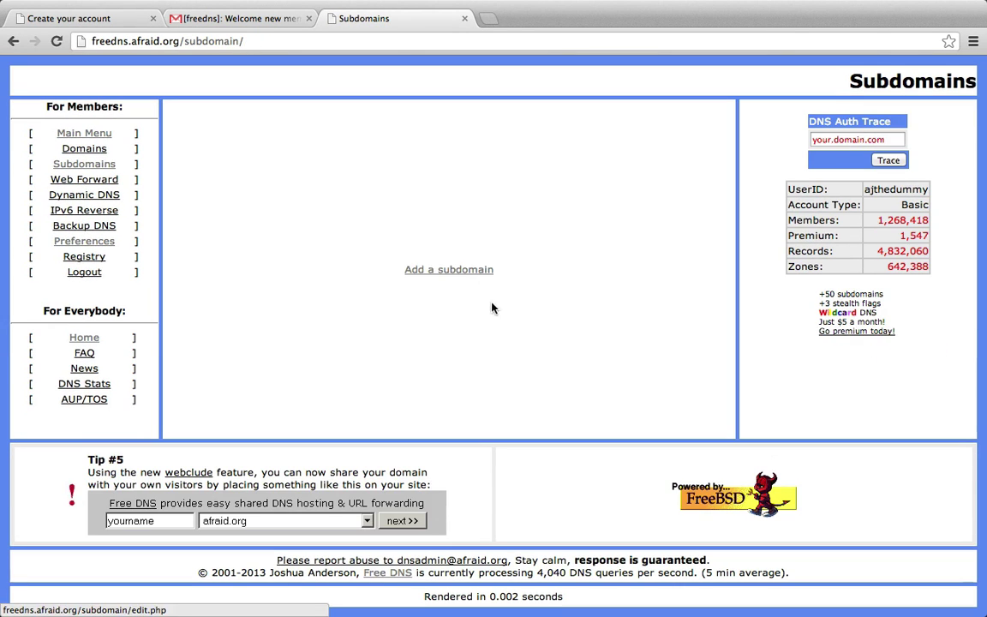
click(452, 271)
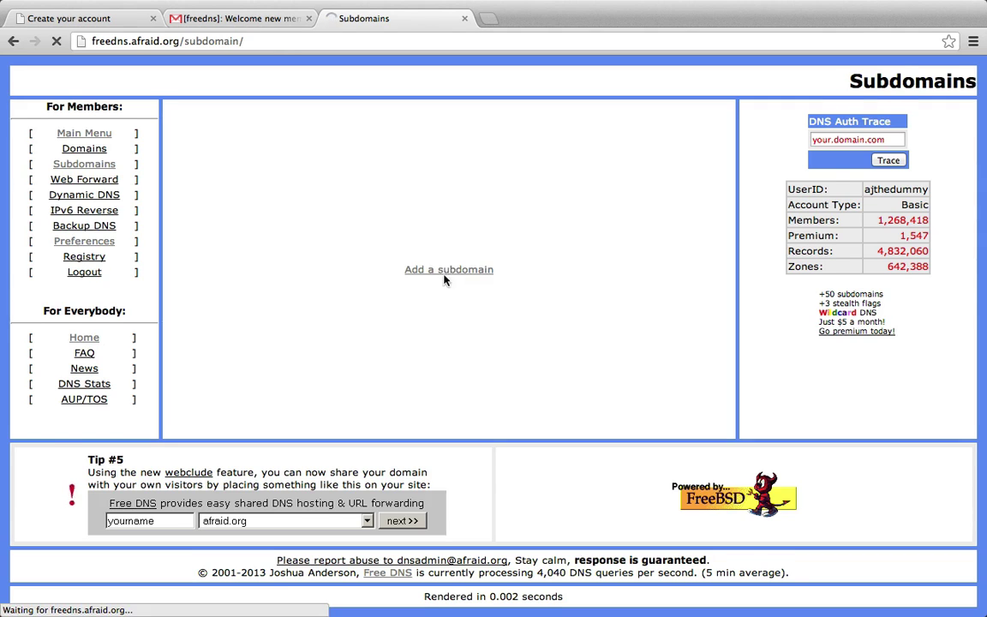
- Name the subdomain coolaj86 and choose mooo.com as its domain
click(434, 240)
text(c)
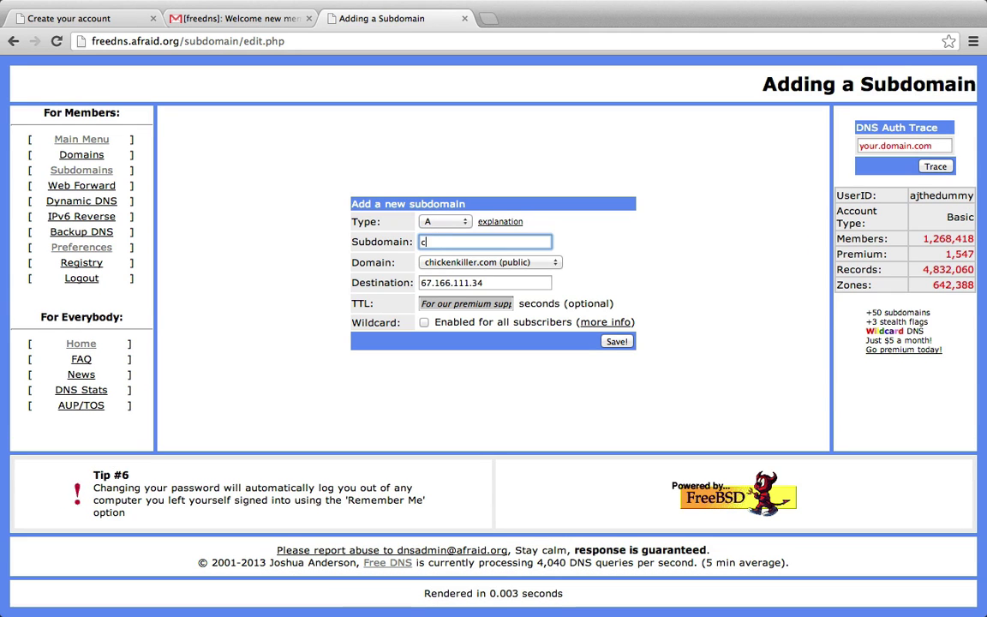
text(oolaj86)
click(480, 262)
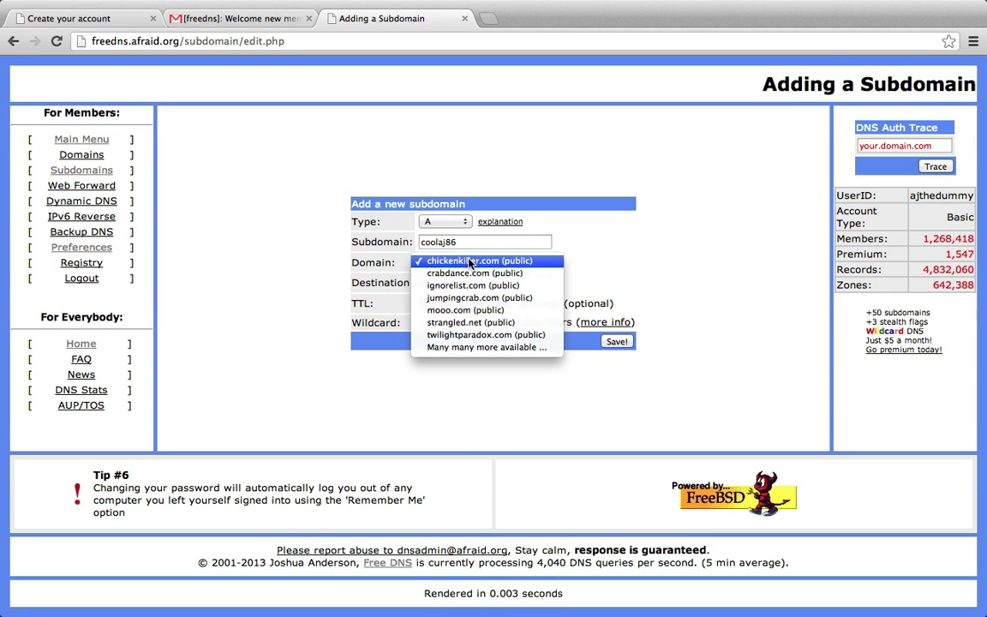
click(463, 311)
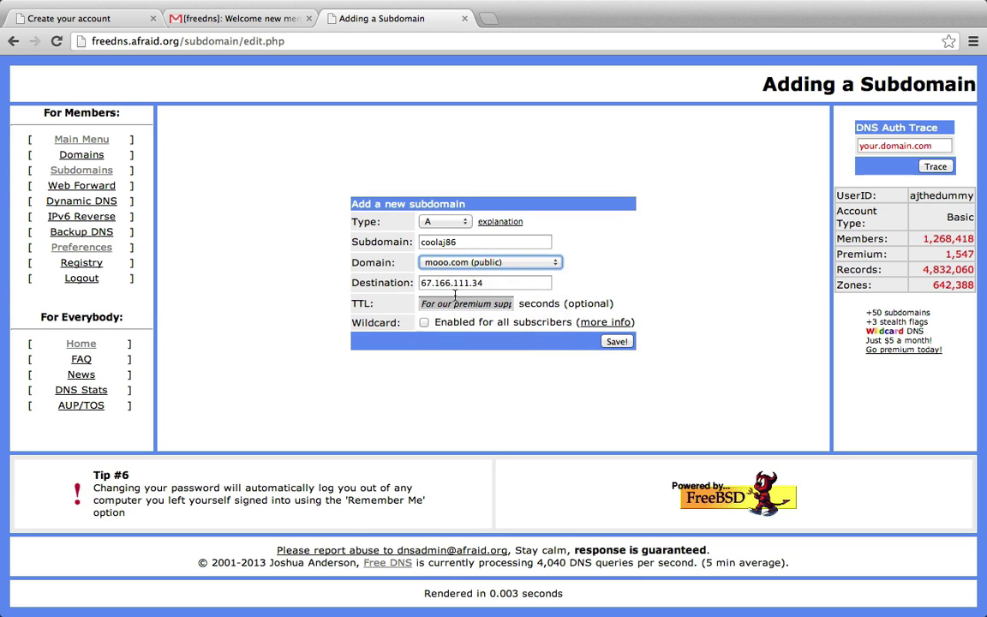
- Reach the AWS console via an aws search and highlight FreeDNS Demo's public IP 23.21.189.117
click(486, 18)
text(aws)
key(Return)
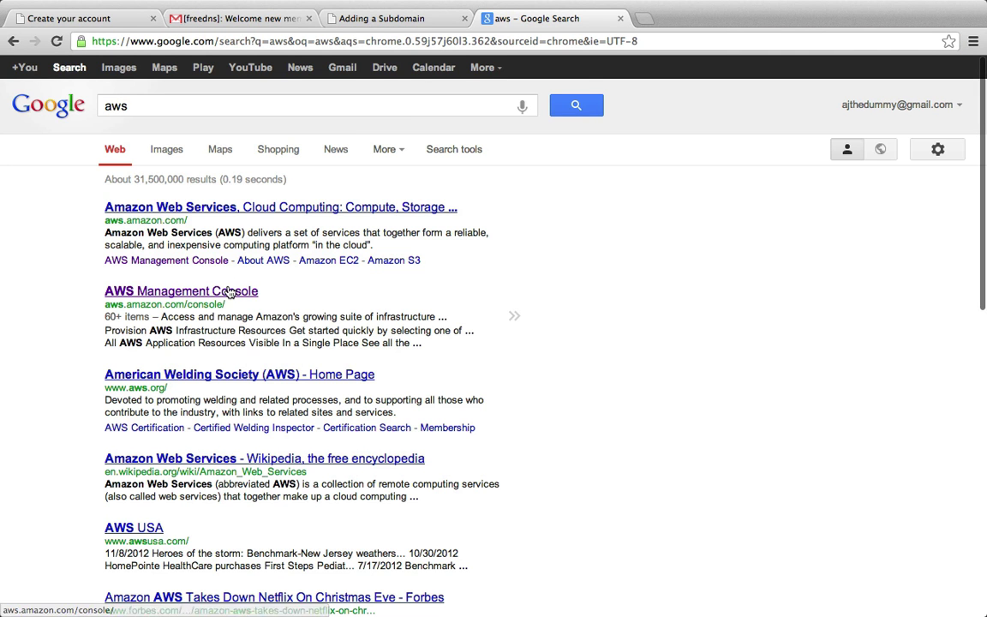
click(228, 295)
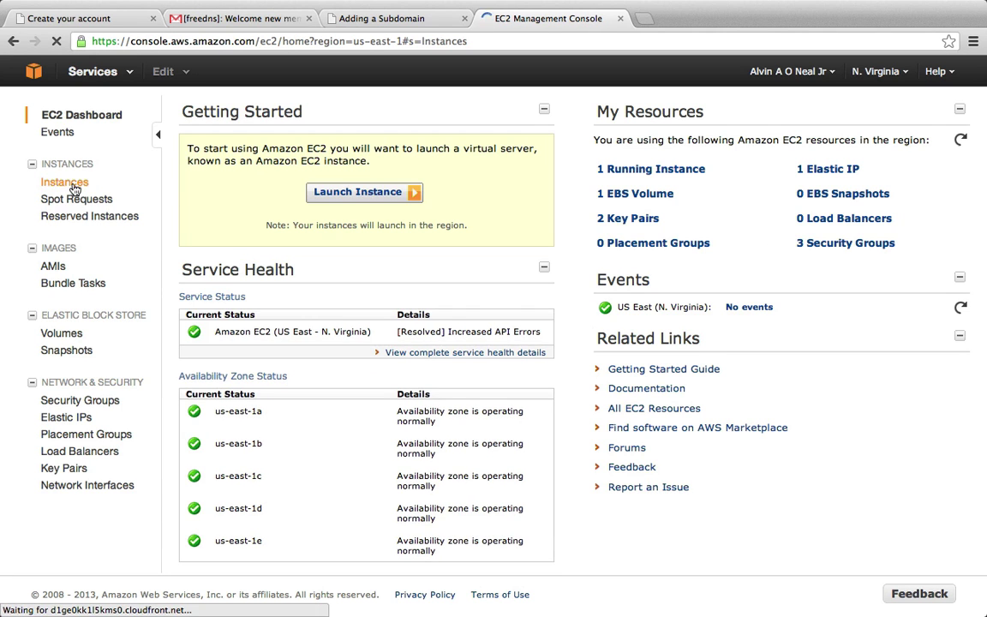
click(276, 205)
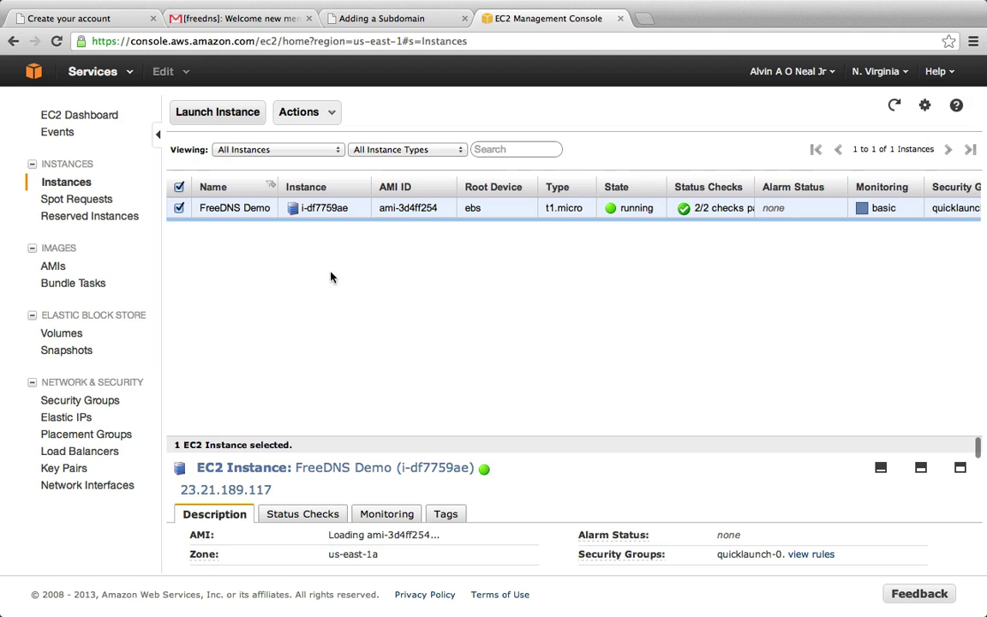
drag(271, 491, 180, 489)
key(super+c)
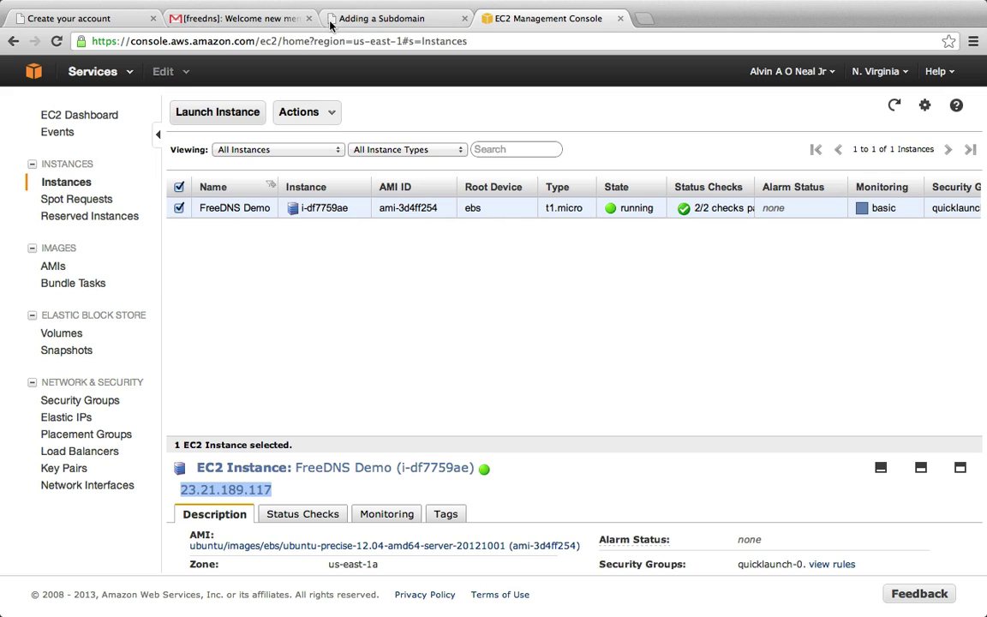
- Replace the destination IP with 23.21.189.117 and save the coolaj86.mooo.com A record
click(319, 21)
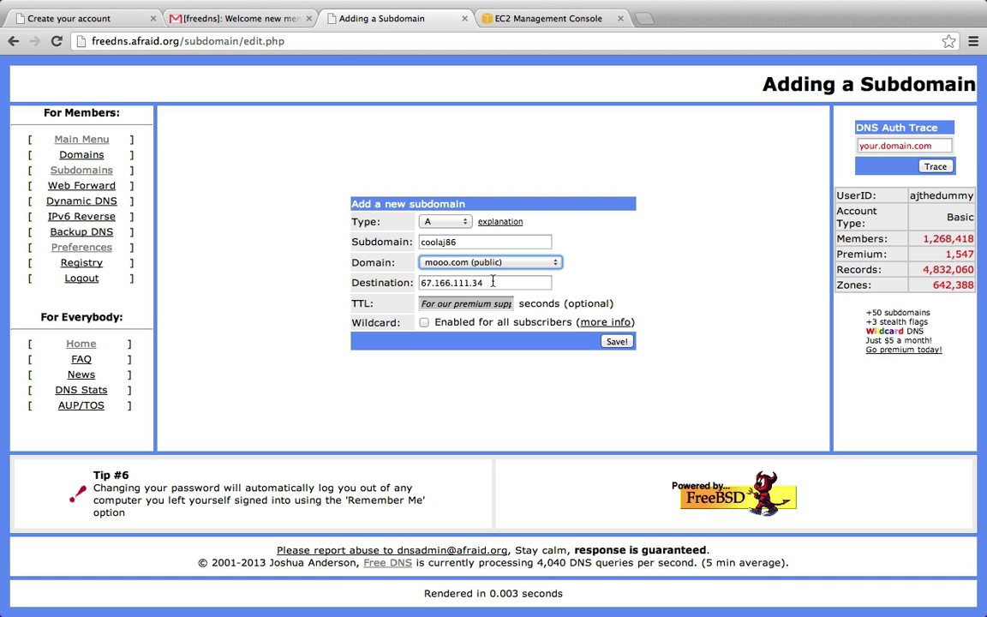
drag(493, 283, 349, 281)
key(super+v)
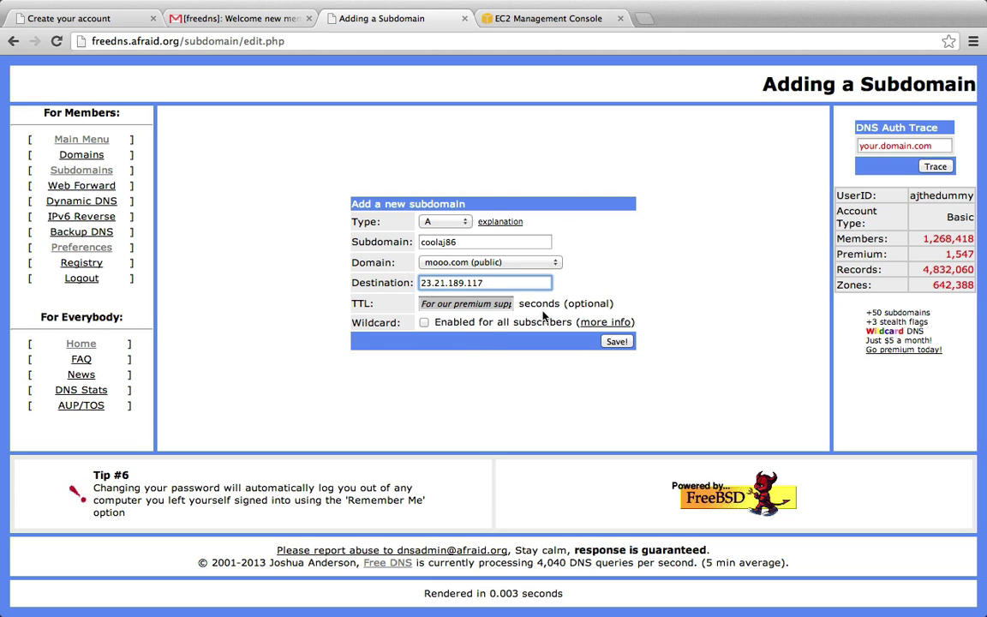
click(617, 342)
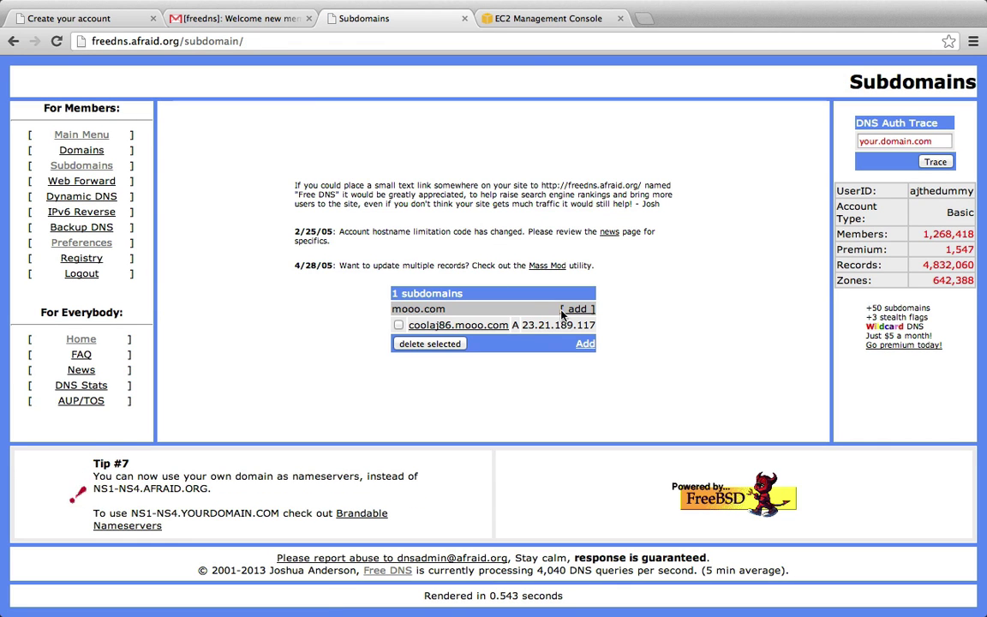
- Ping coolaj86.mooo.com in the terminal to confirm it resolves, then stop it
key(ctrl+Left)
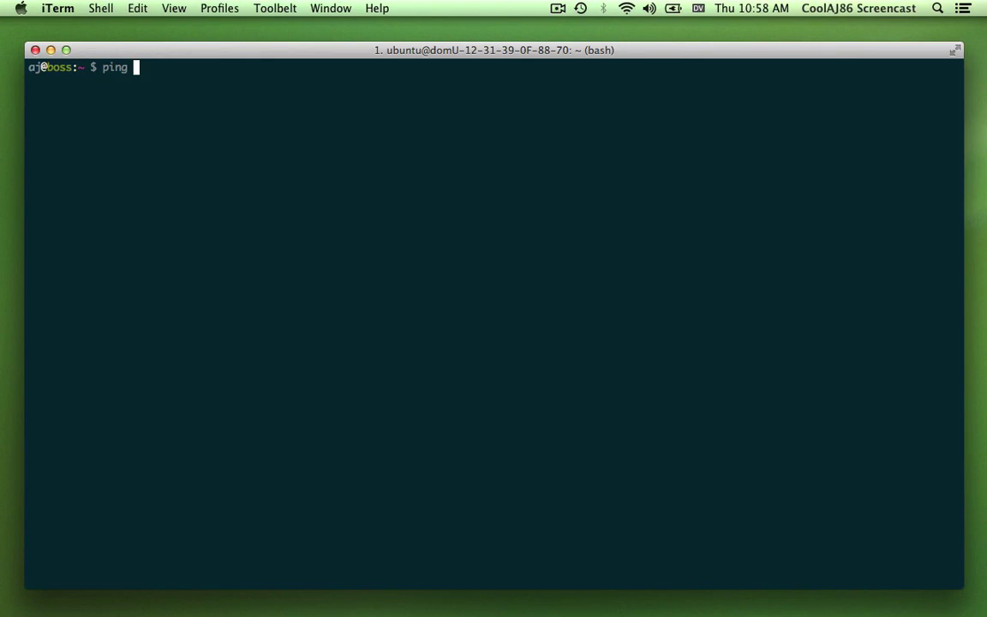
text(coolaj86.mooo.com)
key(Return)
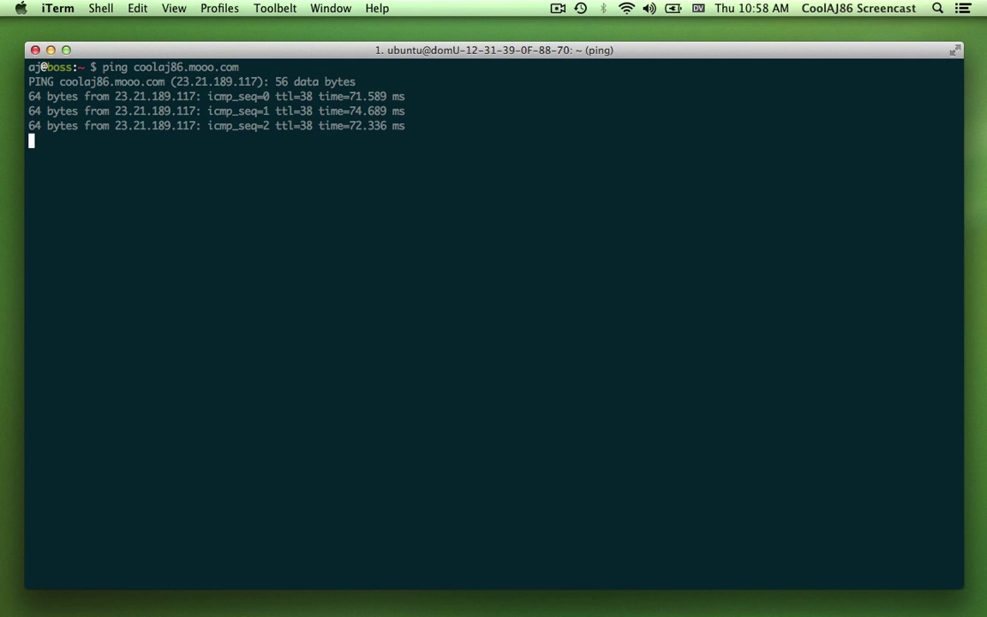
key(ctrl+c)
text(ssh )
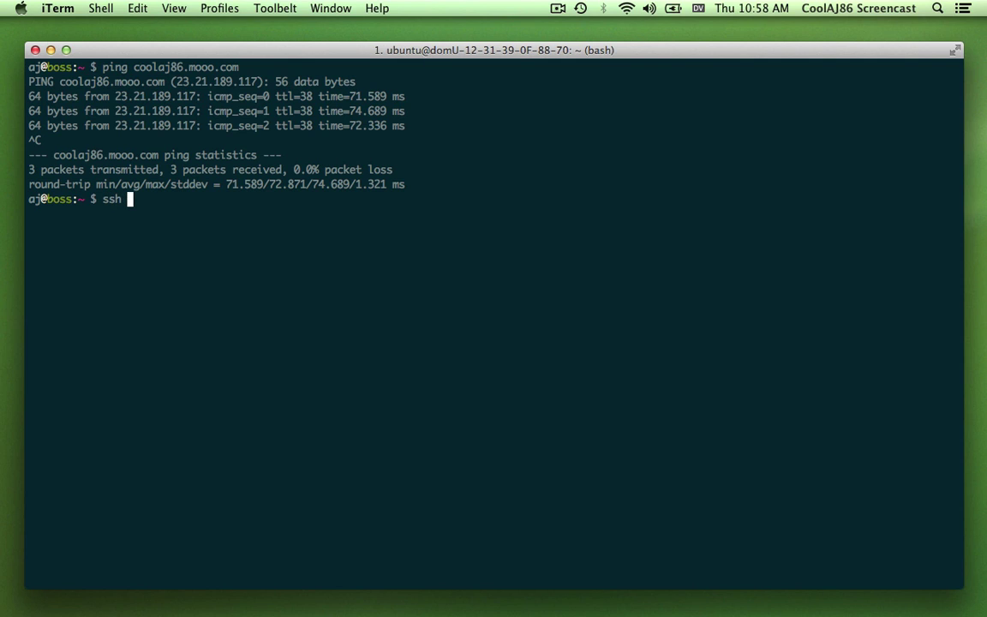
text(-i ~/.ssh/aws-freebie.pem )
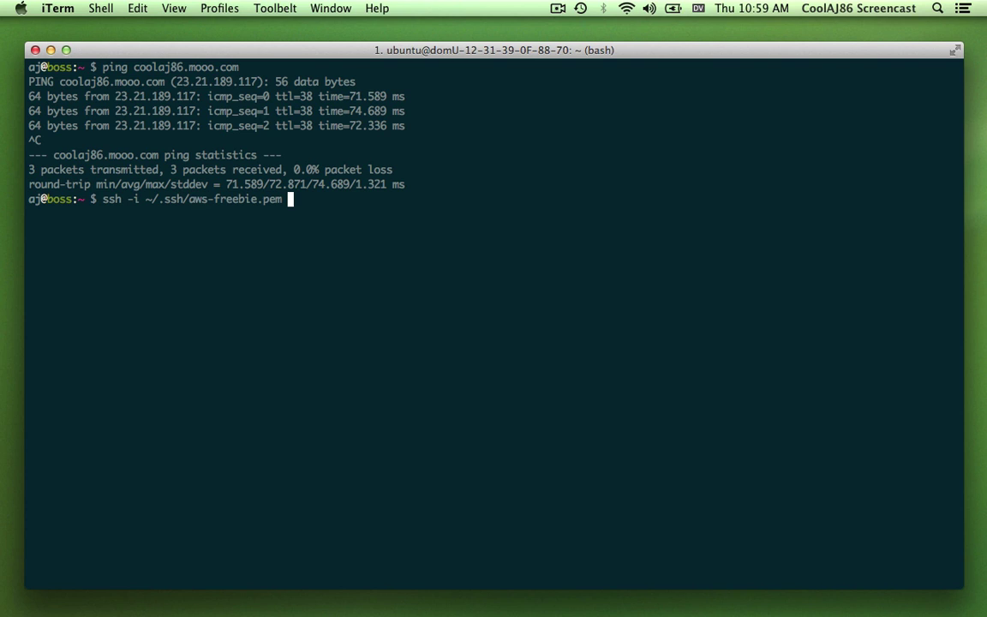
text(ubuntu@coolaj86.mo)
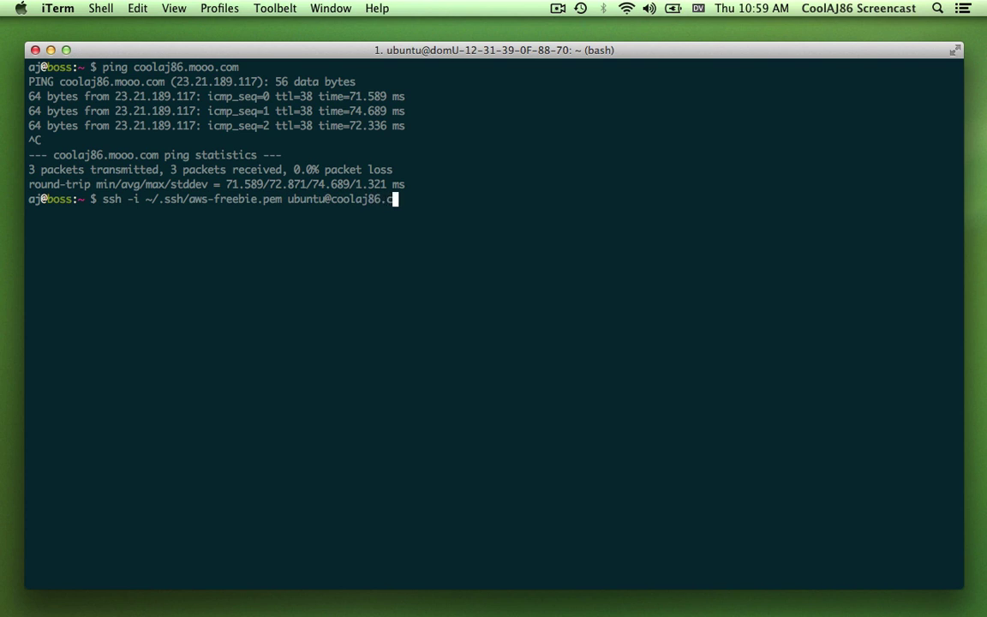
text(oo.com)
key(Left)
key(Left)
key(Left)
key(Right)
key(Right)
key(Return)
text(yes)
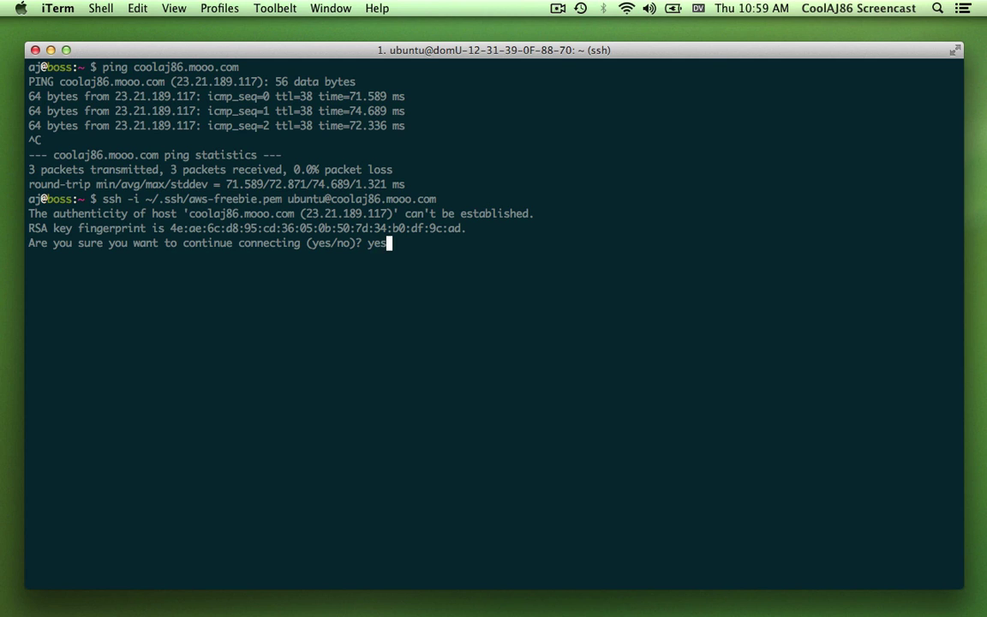
key(Return)
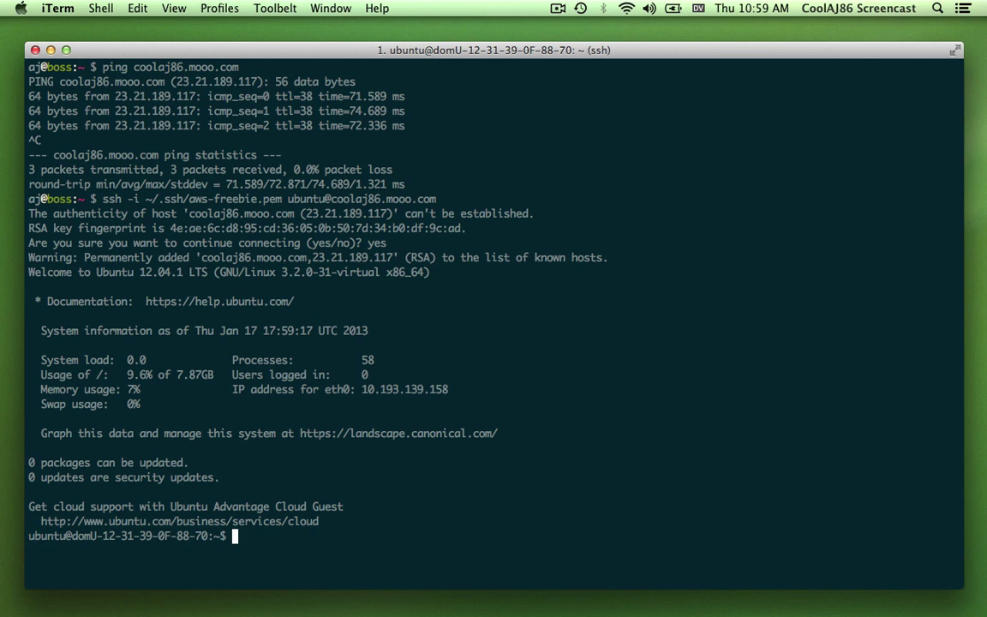
text(clear)
- Clear the screen and open a new index.html in vim
key(Return)
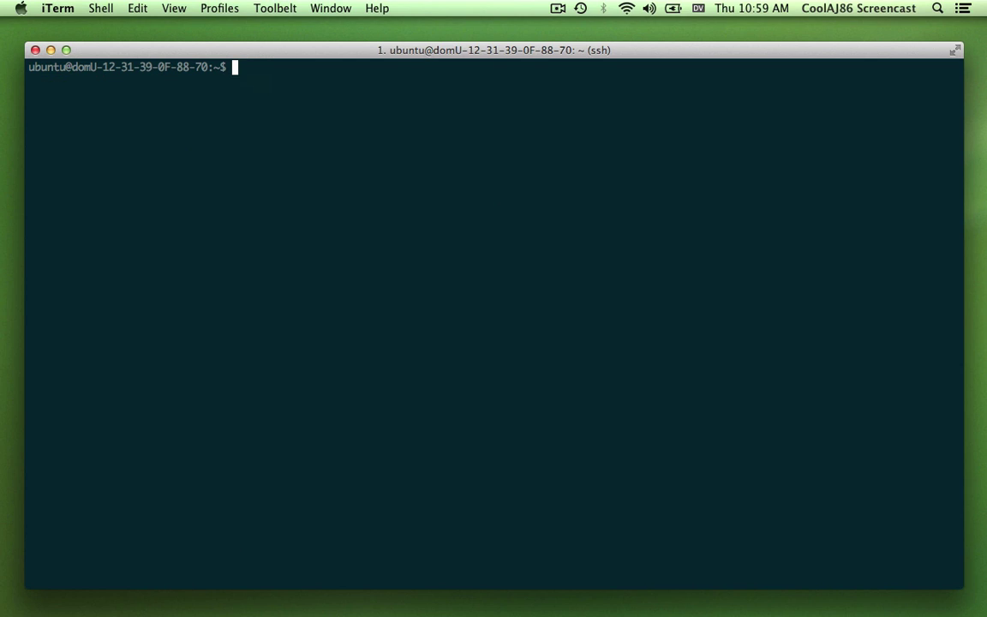
text(vim index.html)
key(Return)
- Write an HTML page titled Blag with header 'Hello World!' and paragraph 'Thanks for visiting!', then save
text(i<html>)
key(Return)
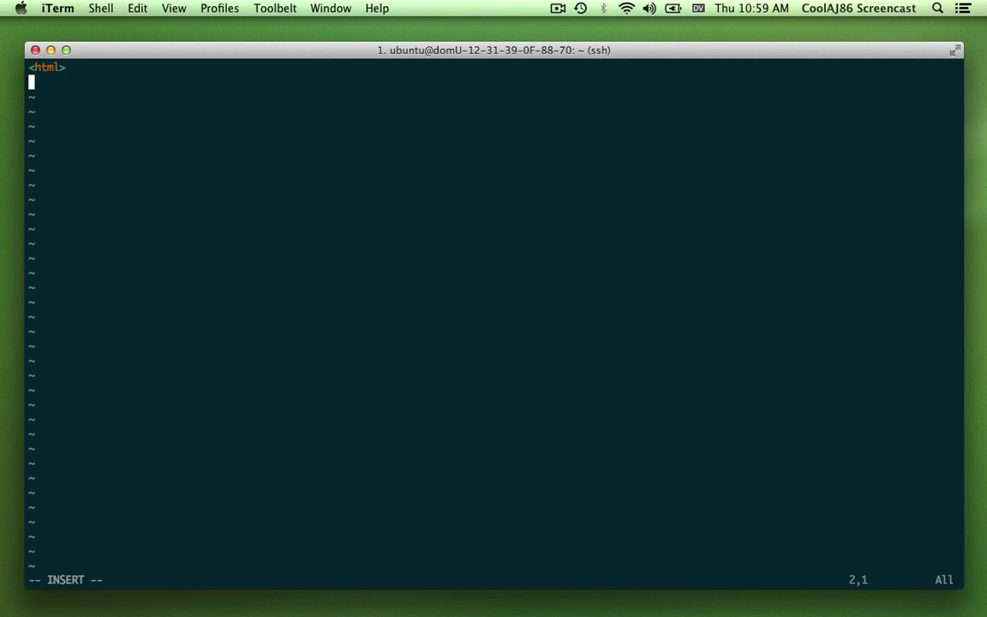
text(<head>)
key(Return)
text(<title>Blag</title>)
key(Down)
key(Return)
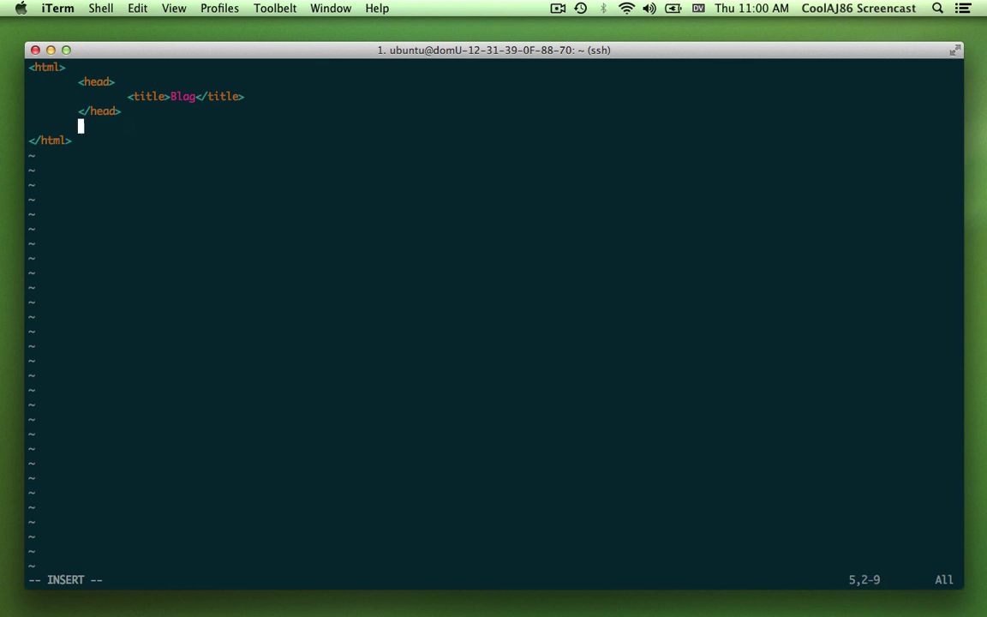
text(<body>)
key(Return)
text(<header>Hello World!</header>)
key(Return)
text(<p>Thanks for visiting!</p>)
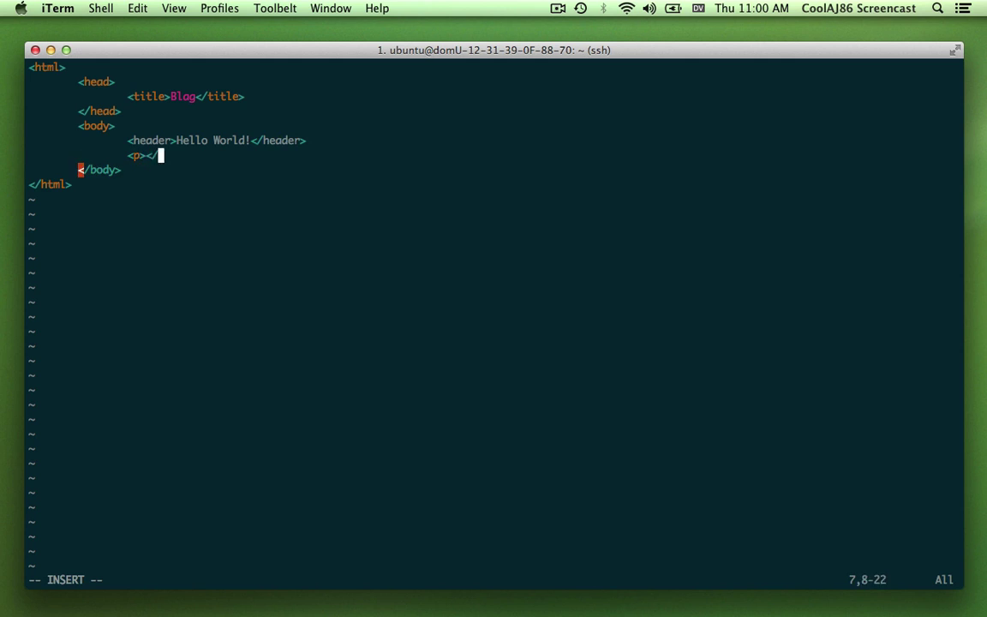
key(Escape)
text(:wq)
key(Return)
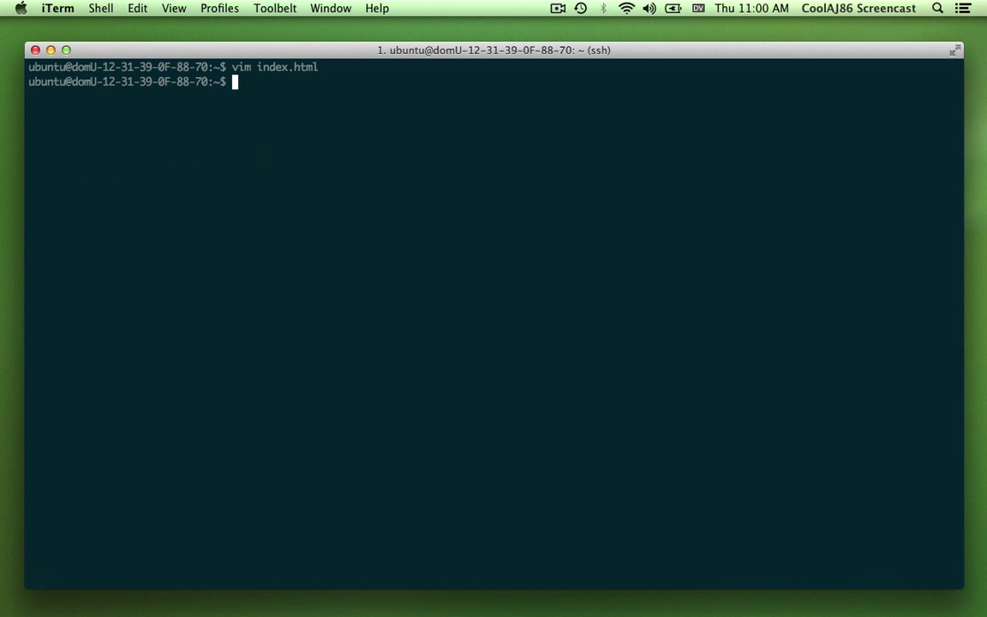
- Run sudo python -m SimpleHTTPServer 80 to serve the page
text(python -m Simp)
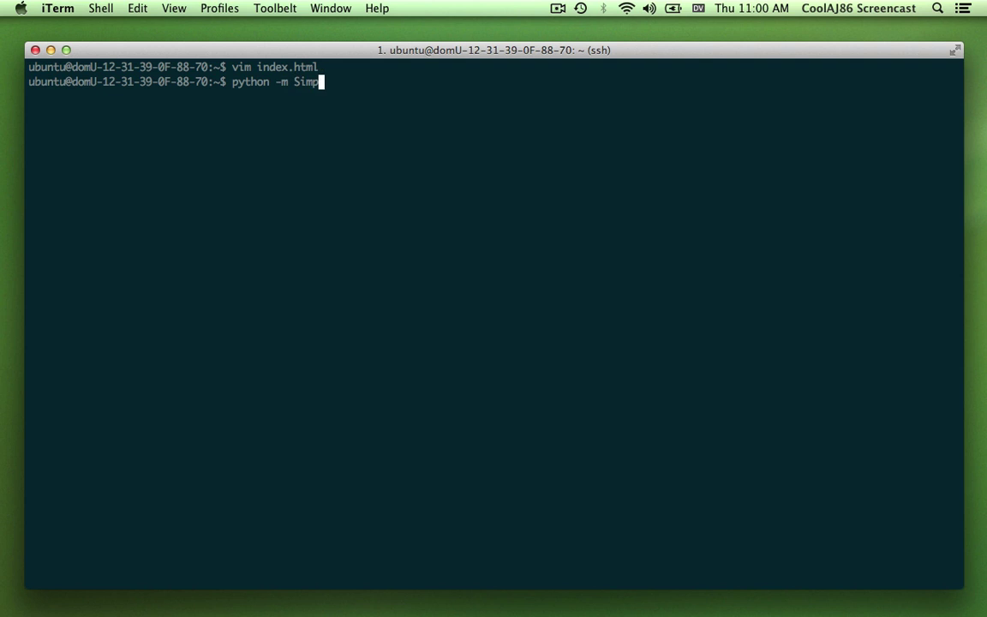
text(le)
key(BackSpace)
text(leHTTPServer)
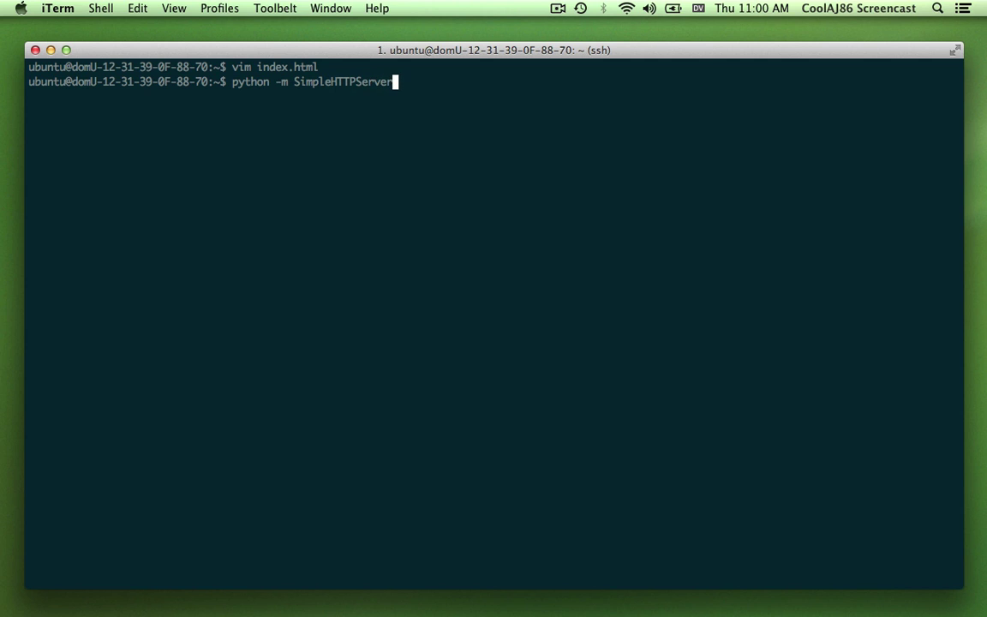
text( 80)
key(ctrl+a)
text(sudo)
key(Return)
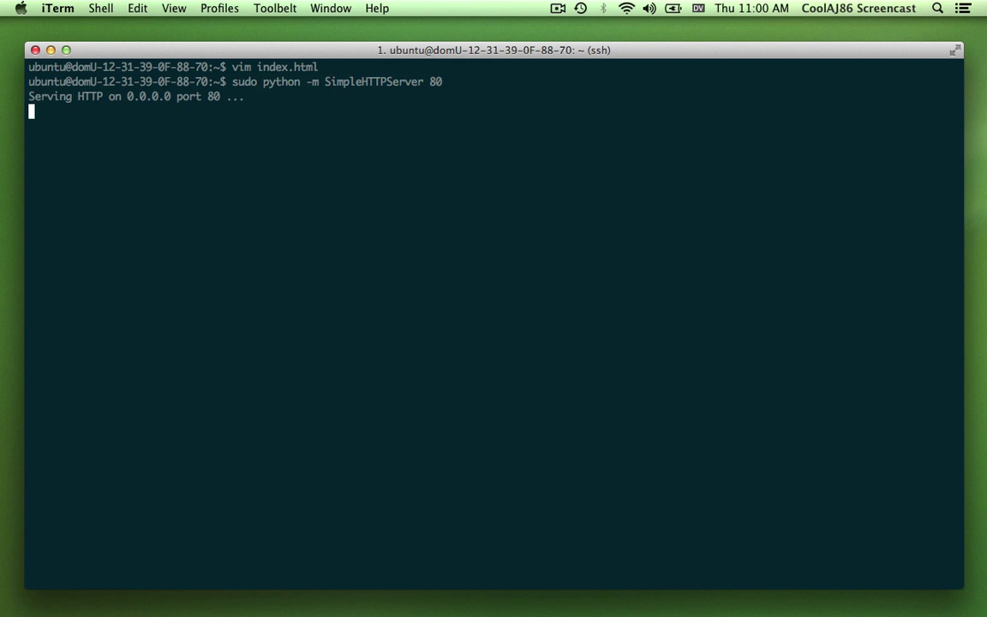
key(ctrl+Right)
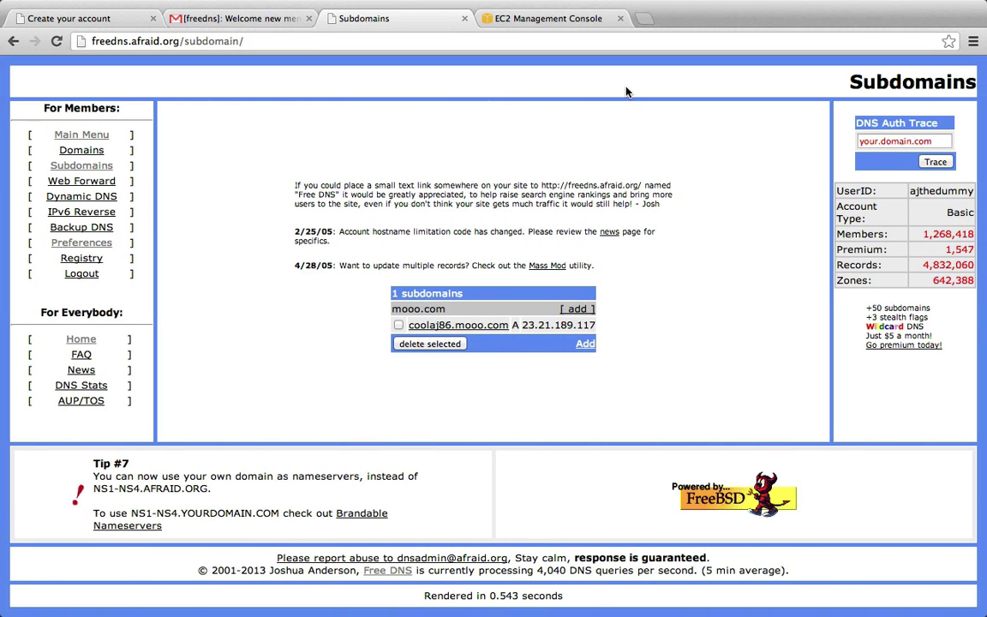
- Load coolaj86.mooo.com in a new Chrome tab to see the Blag 'Hello World!' page
key(super+t)
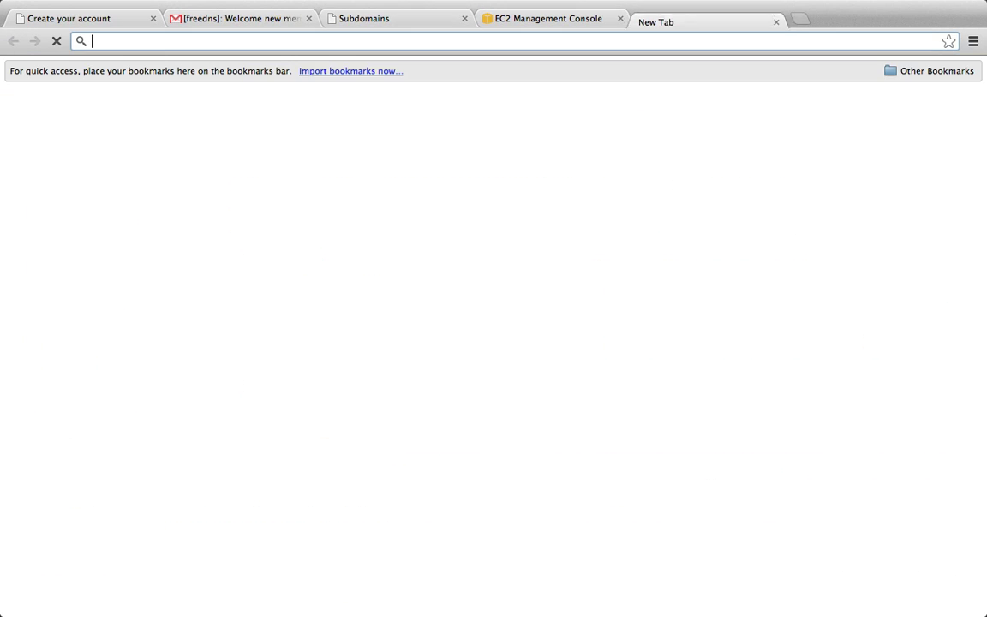
text(coolaj86)
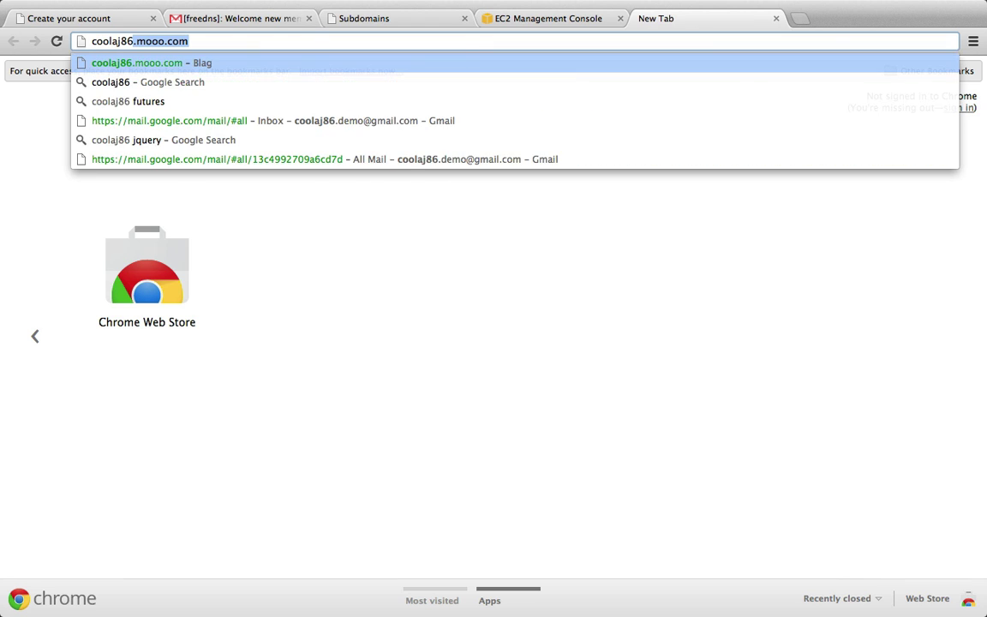
key(Return)
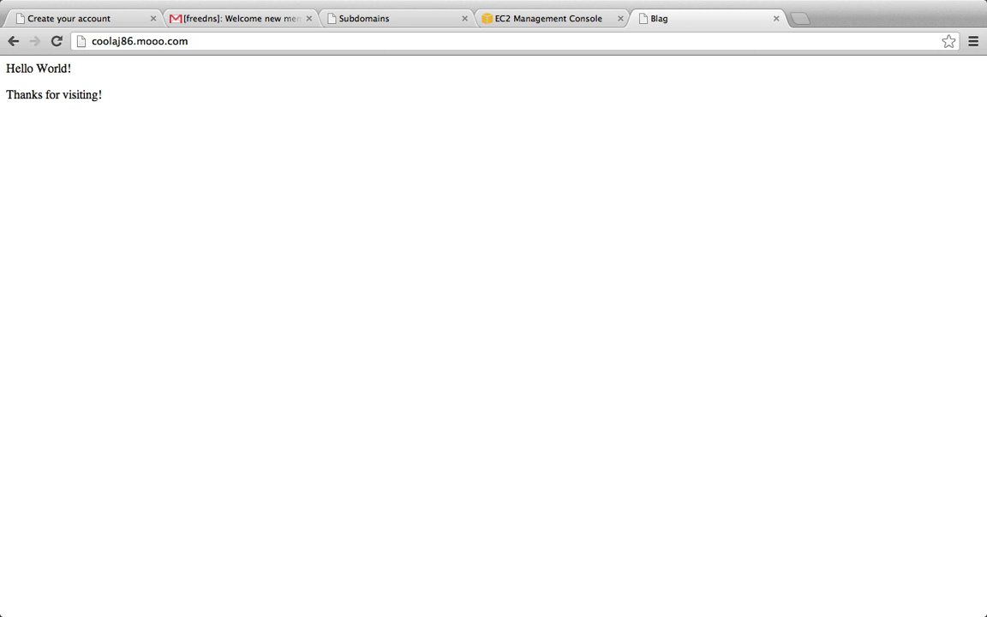
key(ctrl+Right)
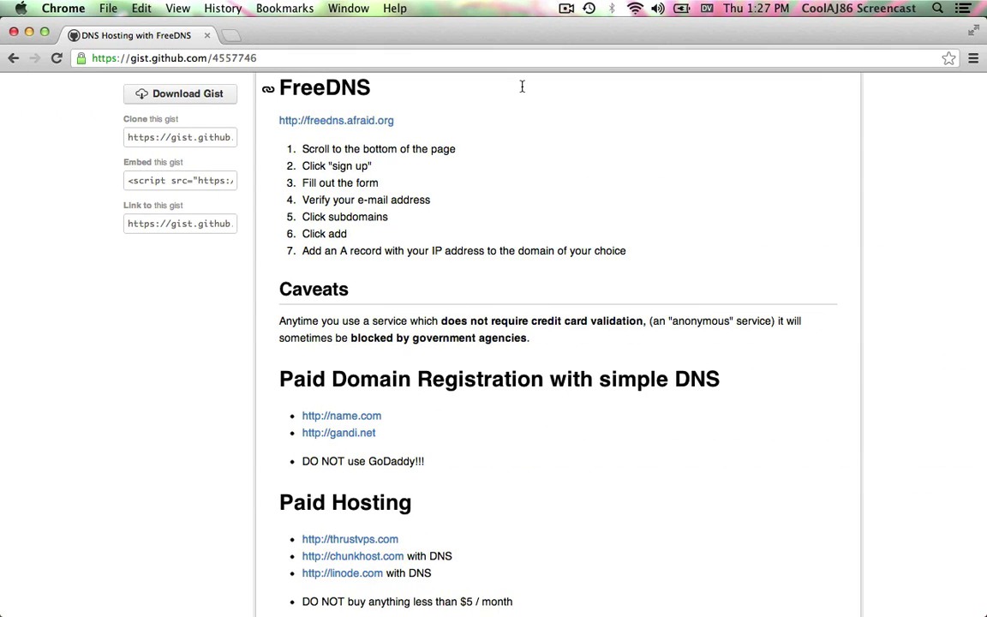